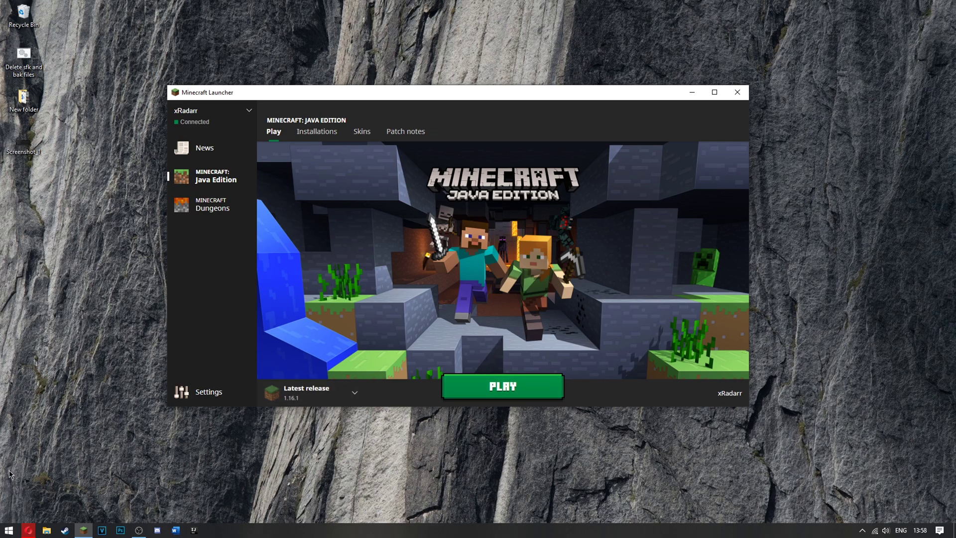
- On the OptiFine downloads page, expand preview versions and find OptiFine 1.16.1 HD U G2 pre2
click(28, 530)
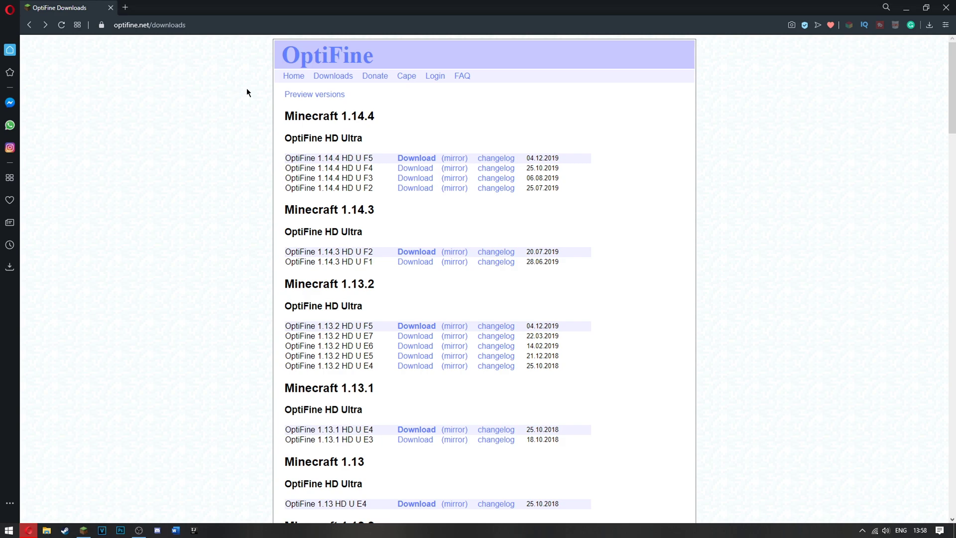
click(326, 97)
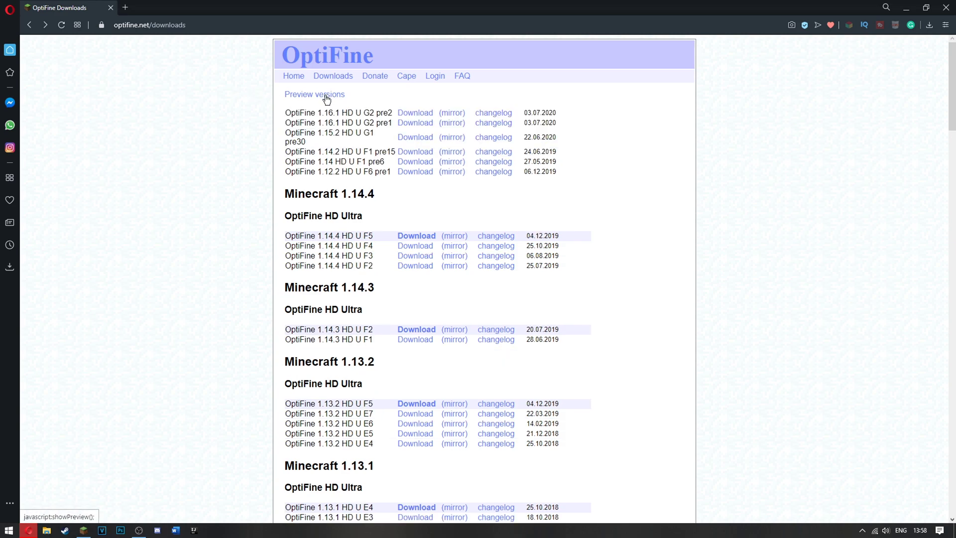
drag(284, 115, 394, 114)
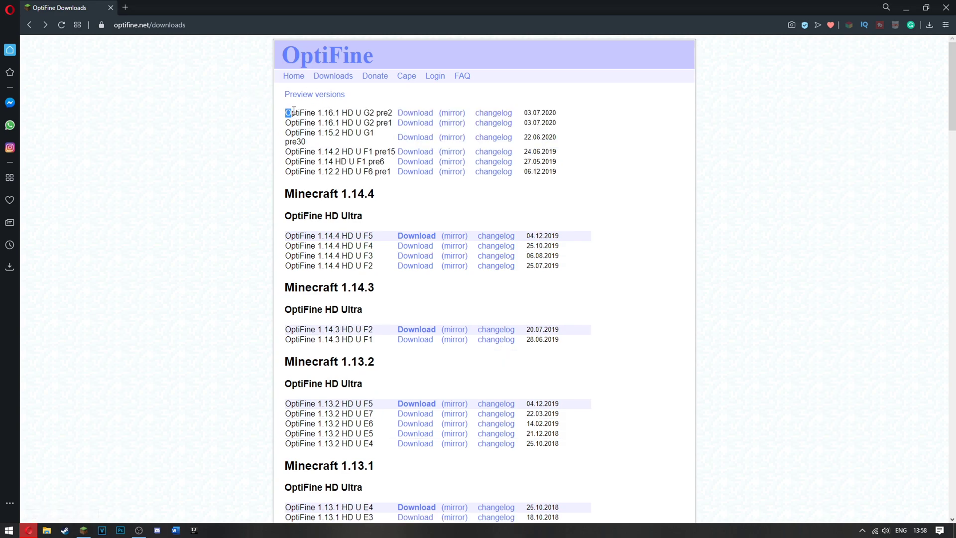
click(349, 114)
drag(327, 113, 340, 115)
click(360, 112)
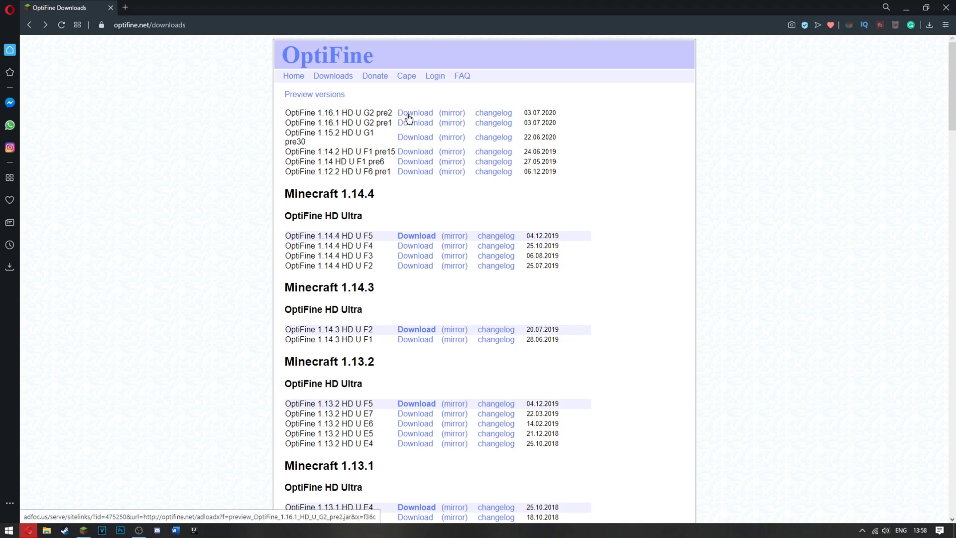
- Download the 1.16.1 G2 pre2 preview jar from its mirror and save it to Downloads
click(452, 114)
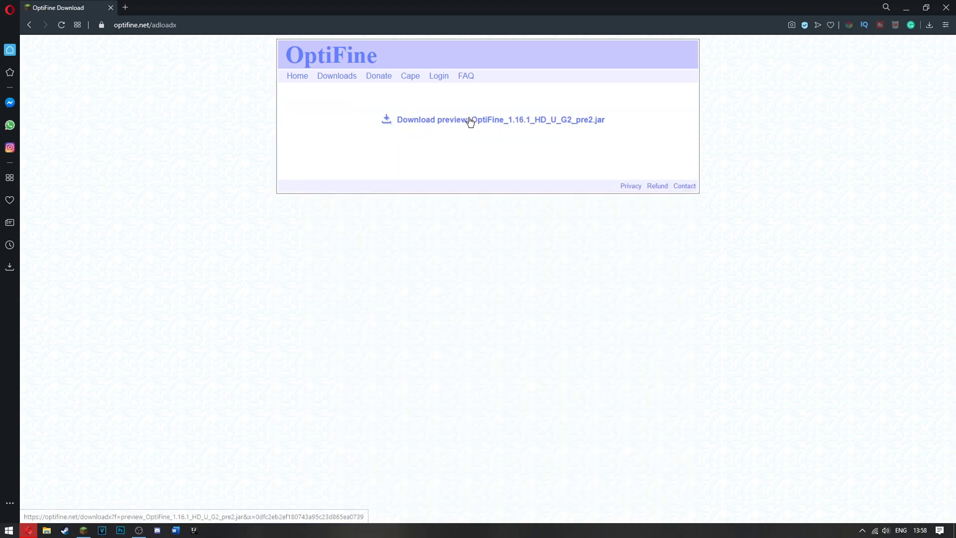
click(468, 124)
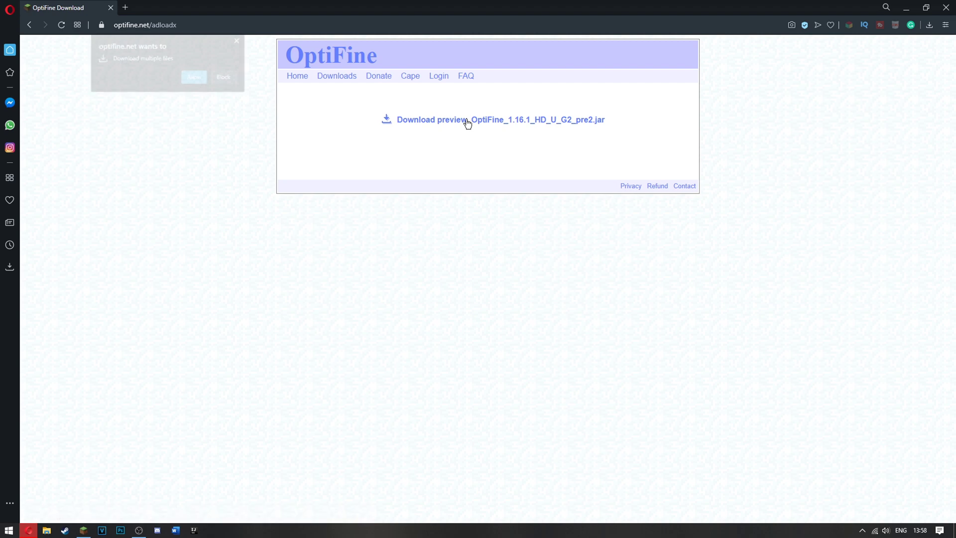
click(199, 79)
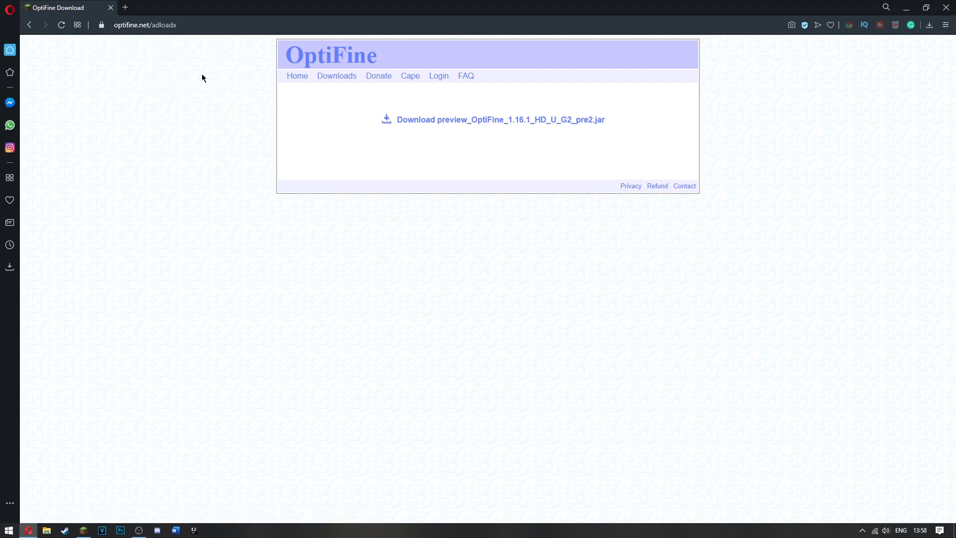
click(394, 300)
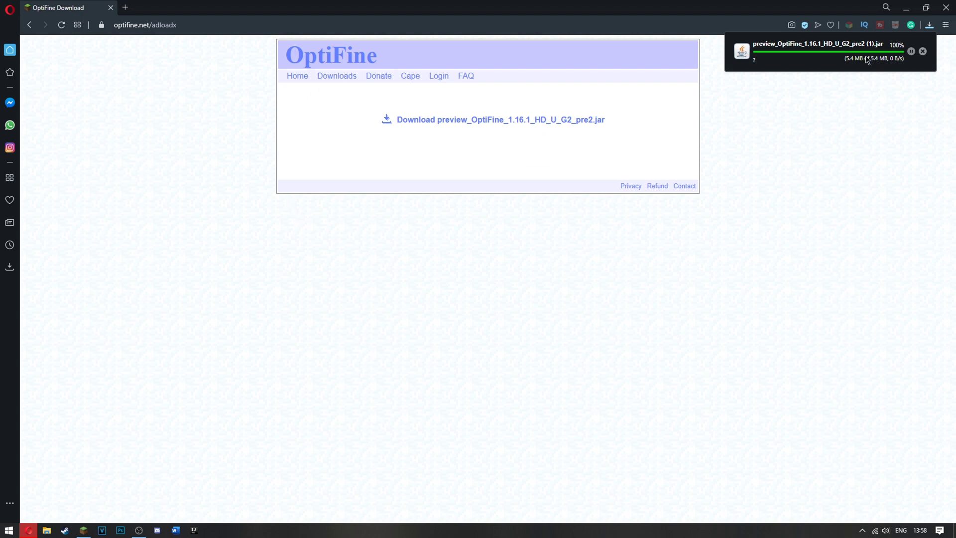
- Run the downloaded jar to install OptiFine HD Ultra G2 pre2 and dismiss the success message
click(774, 55)
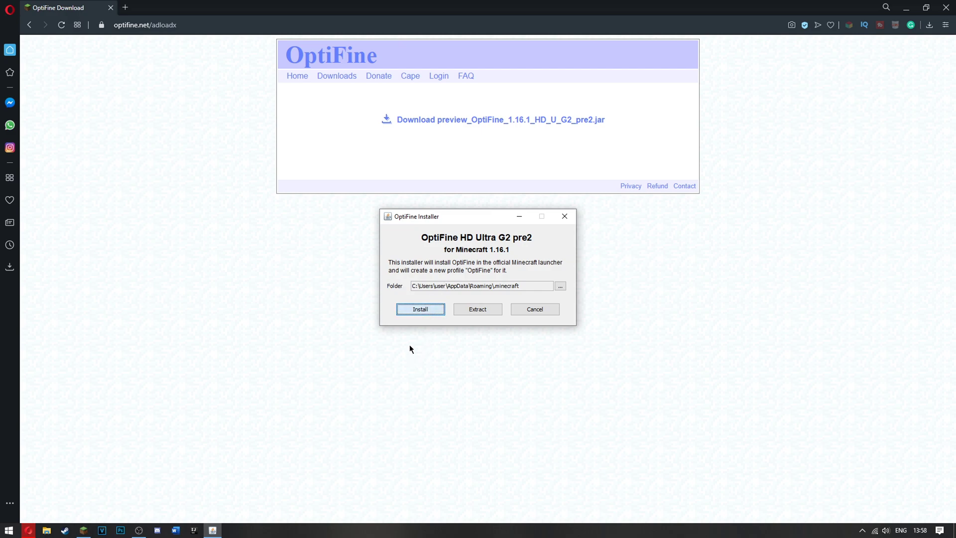
click(422, 309)
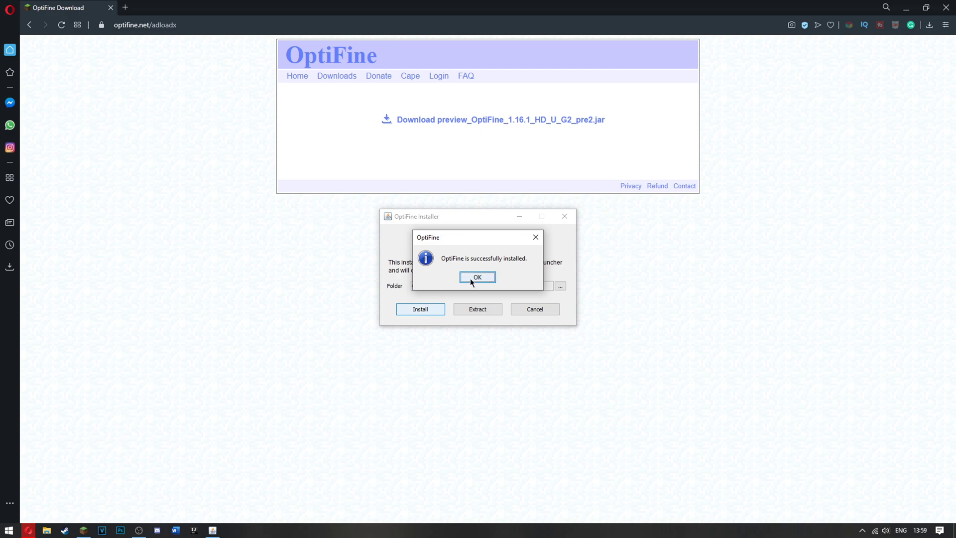
click(471, 278)
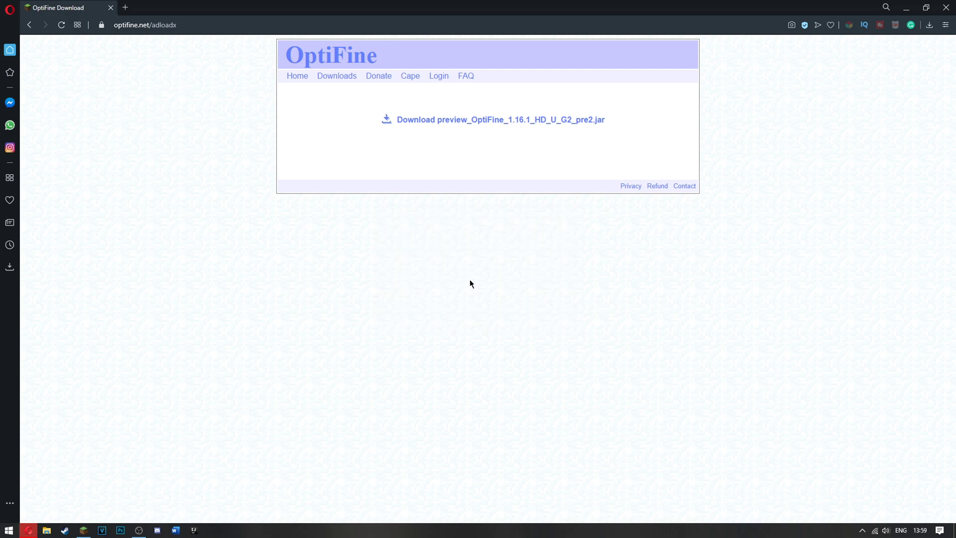
- Restart the Minecraft Launcher and play a world with the OptiFine 1.16.1 HD U G2 pre2 profile
click(84, 530)
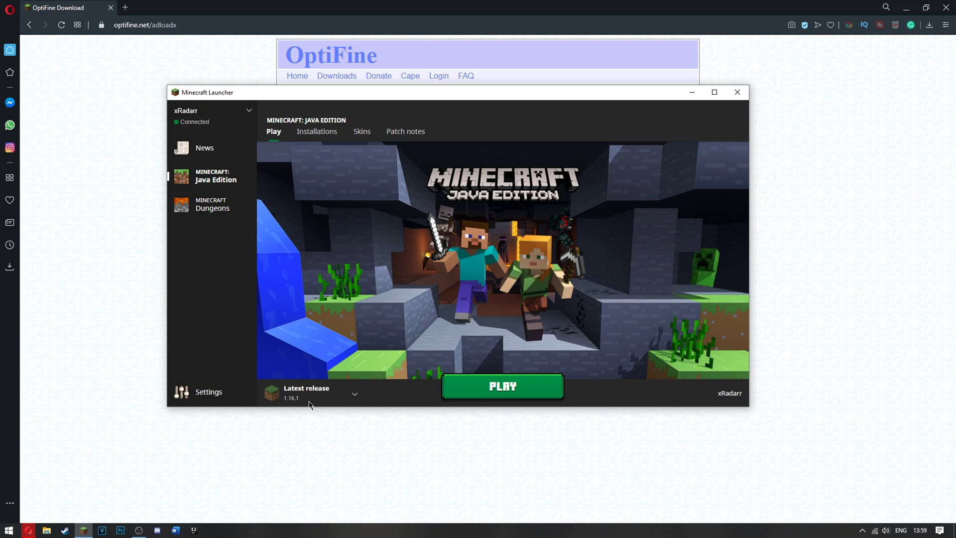
click(738, 92)
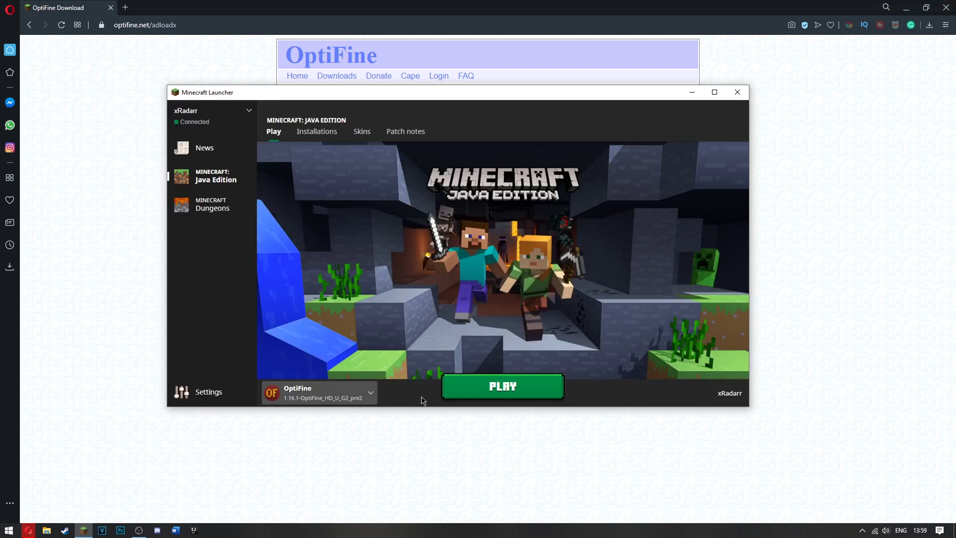
click(486, 390)
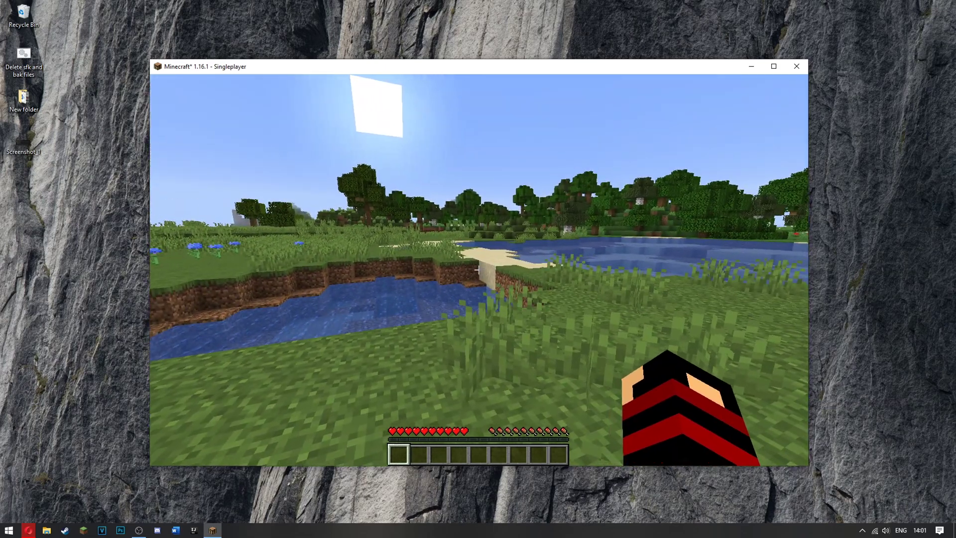
key(Escape)
click(450, 262)
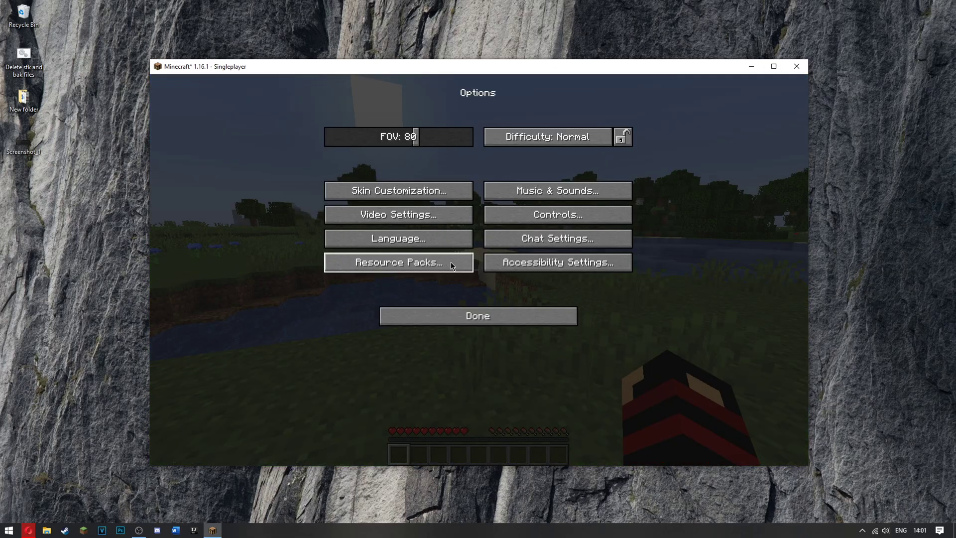
click(407, 217)
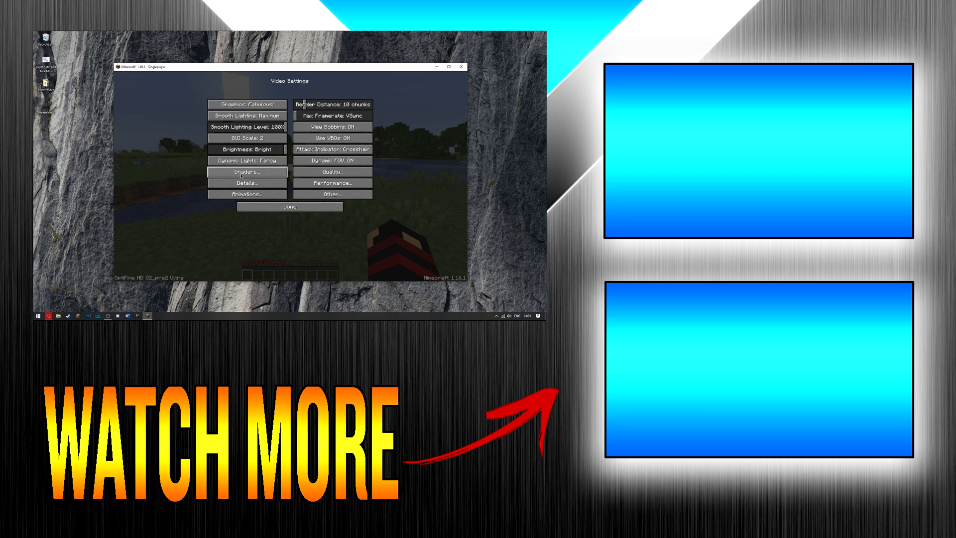
click(297, 206)
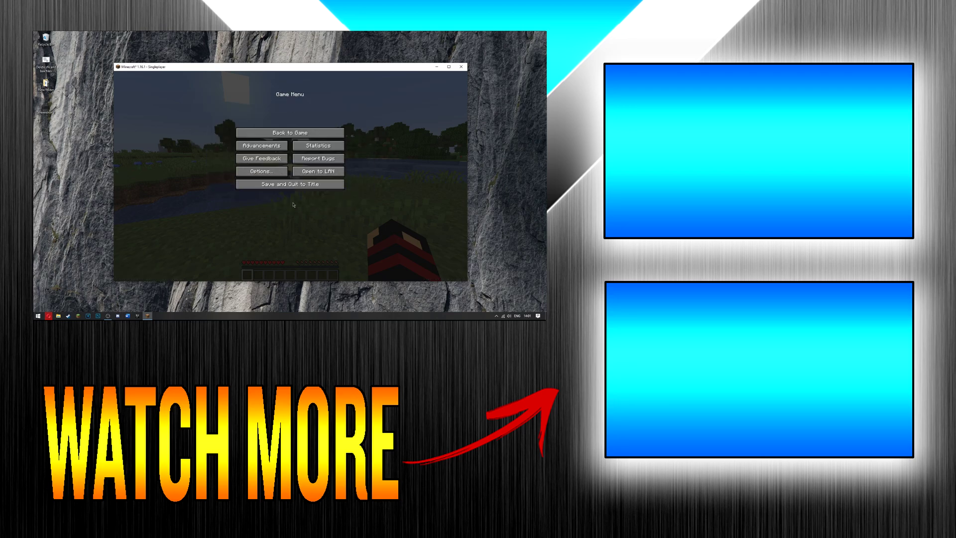
click(290, 130)
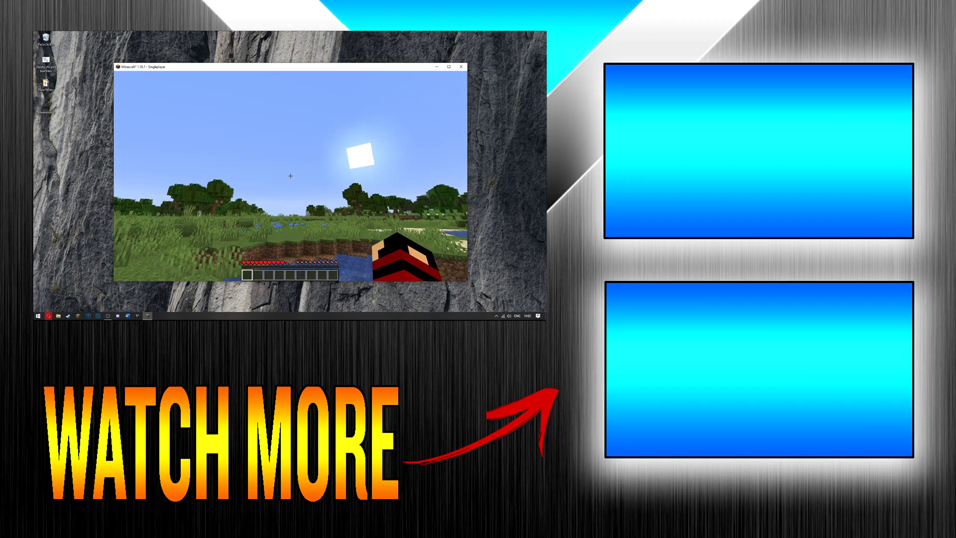